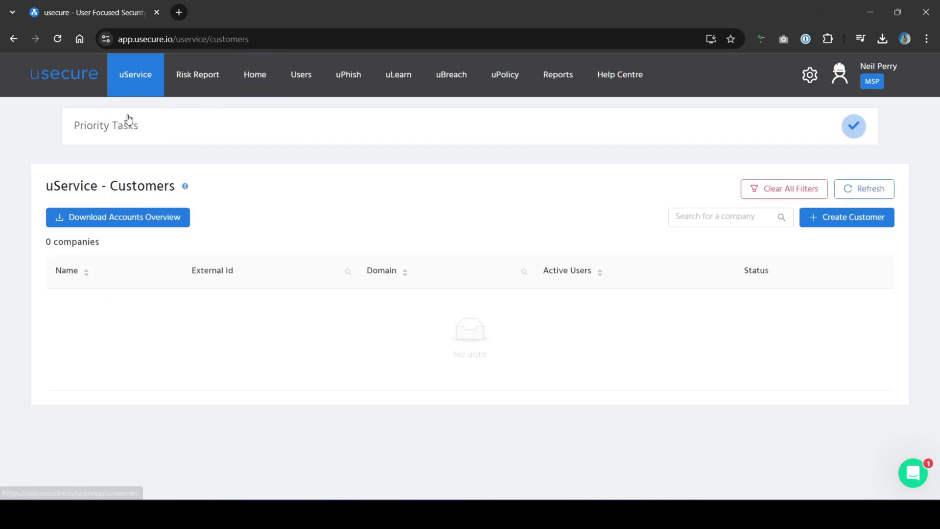
Start a new customer record and set its company name to "zen software customer".
click(824, 219)
click(279, 198)
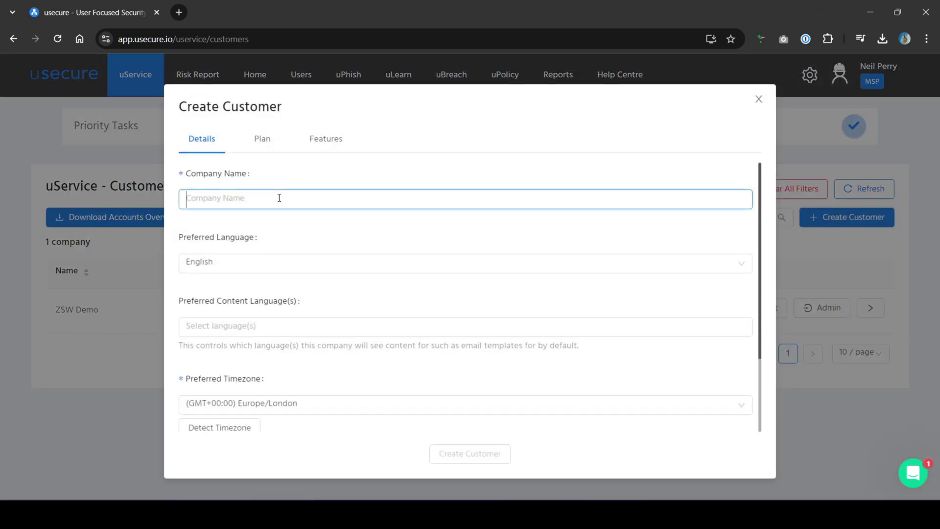
text(Zensoftware customer)
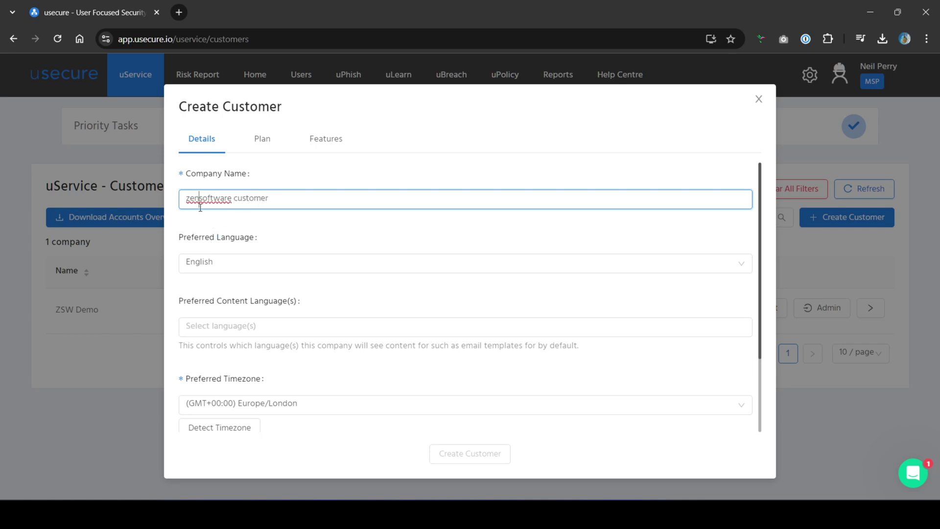
Set the new customer's preferred content language to English (UK) and check the remaining detail fields.
click(222, 332)
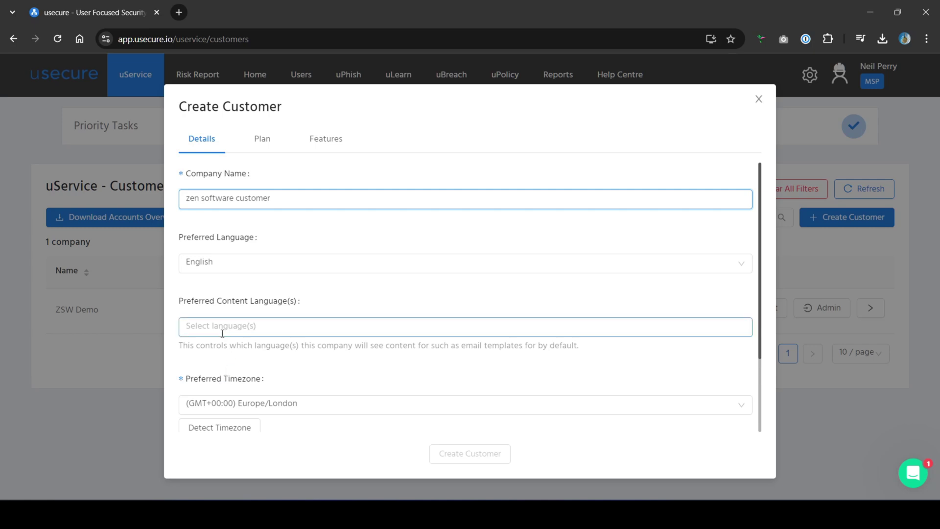
click(226, 326)
scroll(311, 420, down, 6)
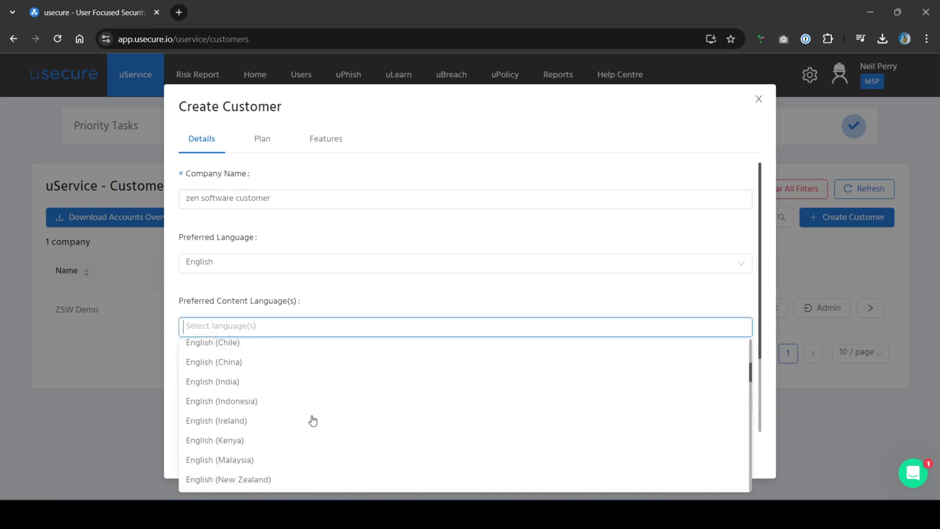
click(265, 434)
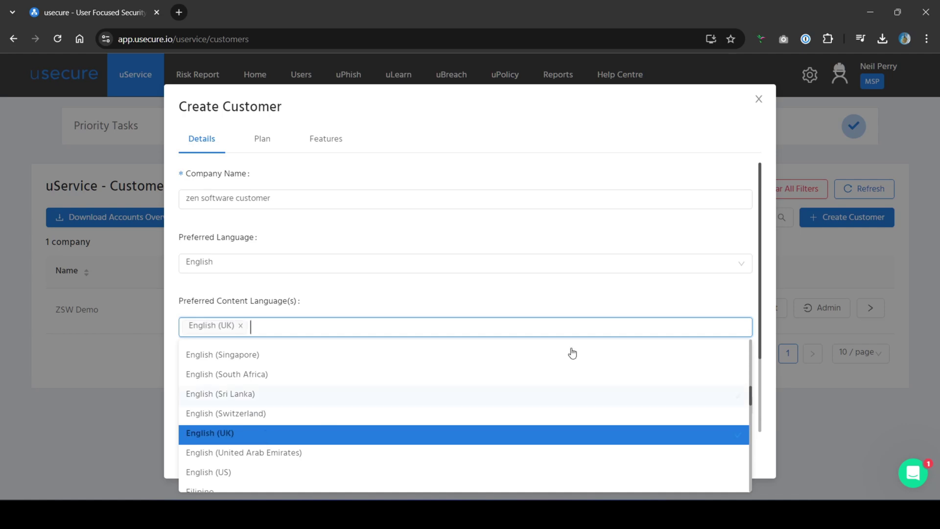
click(719, 294)
scroll(506, 376, down, 2)
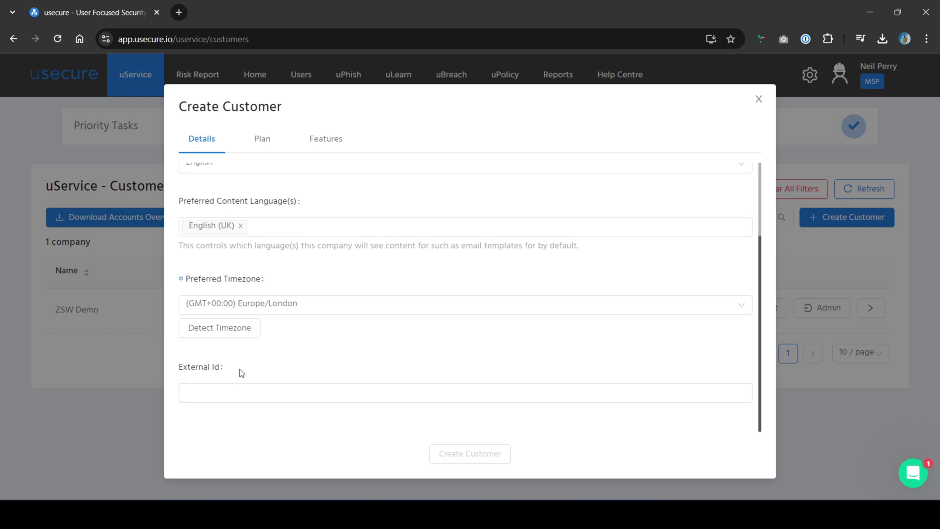
scroll(240, 374, up, 1)
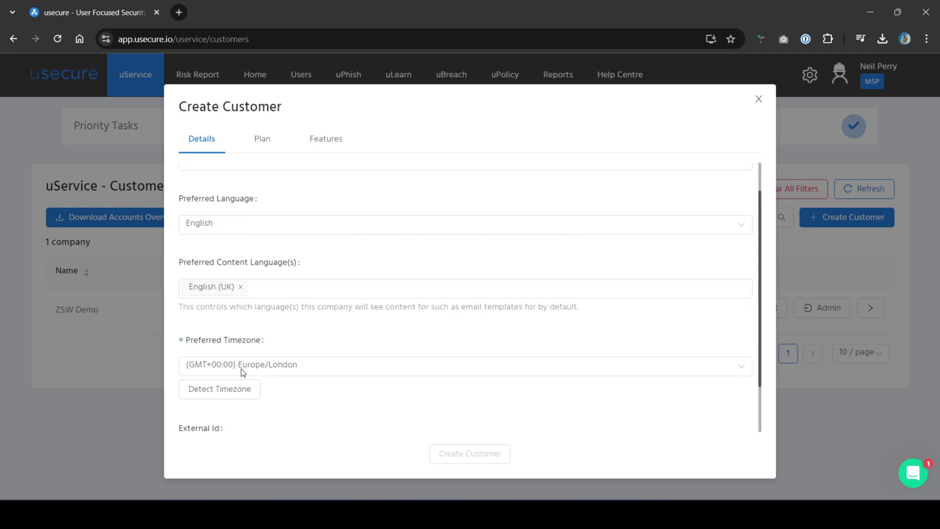
Put the customer on a free trial with the domain zensoftware.uk and create it with the default features.
click(262, 139)
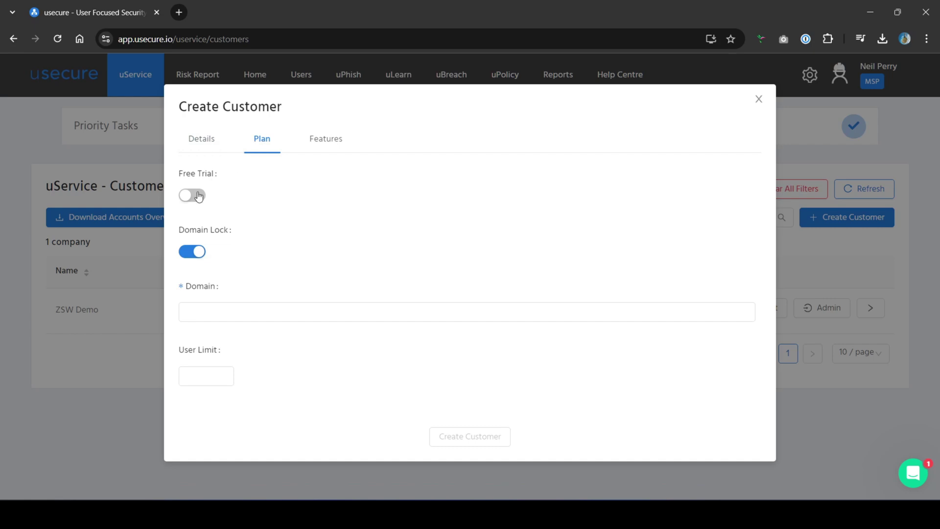
click(198, 197)
click(212, 254)
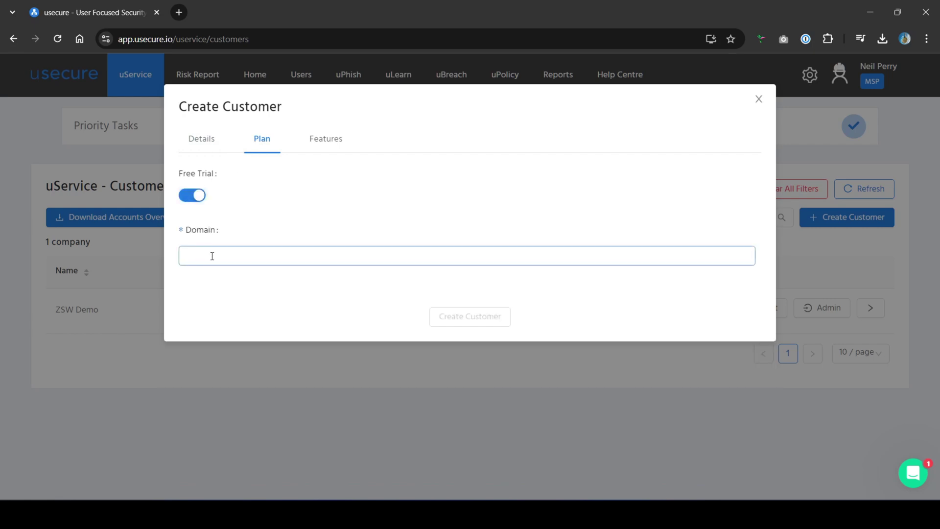
text(zenso)
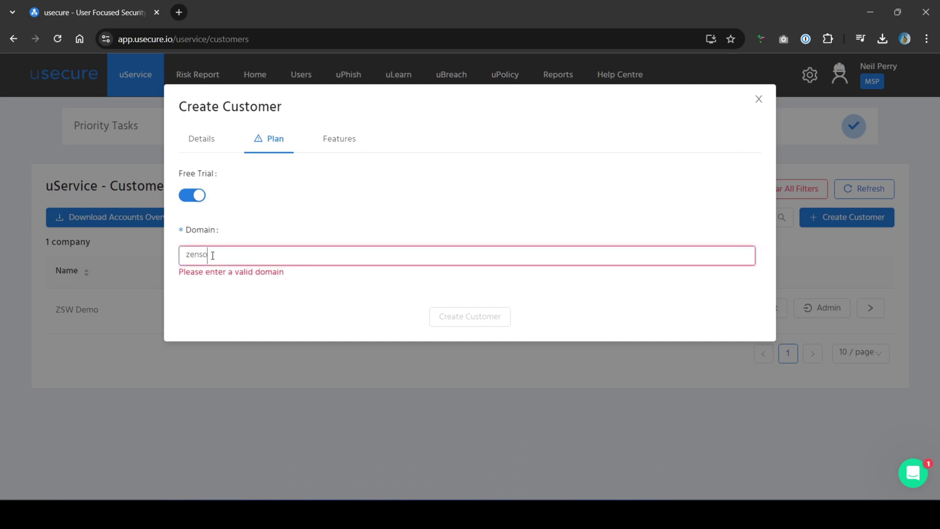
text(ftware.uk)
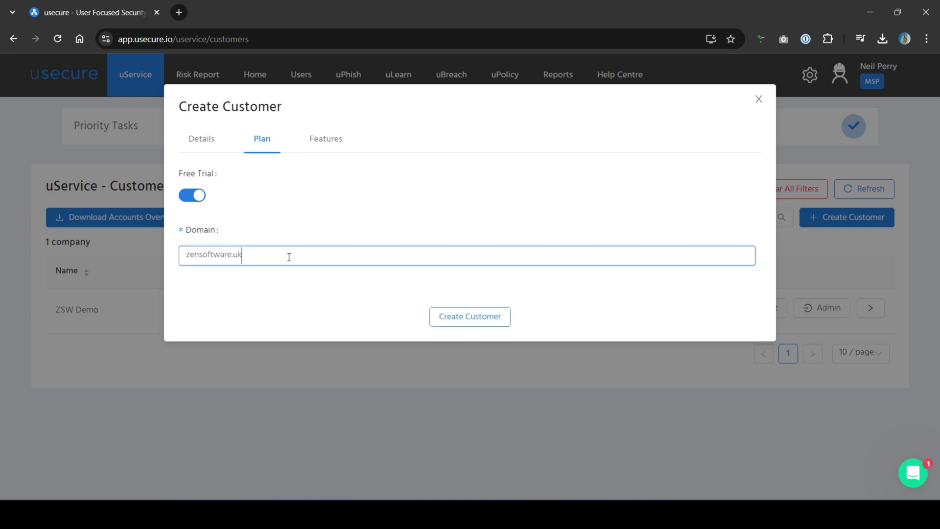
click(329, 142)
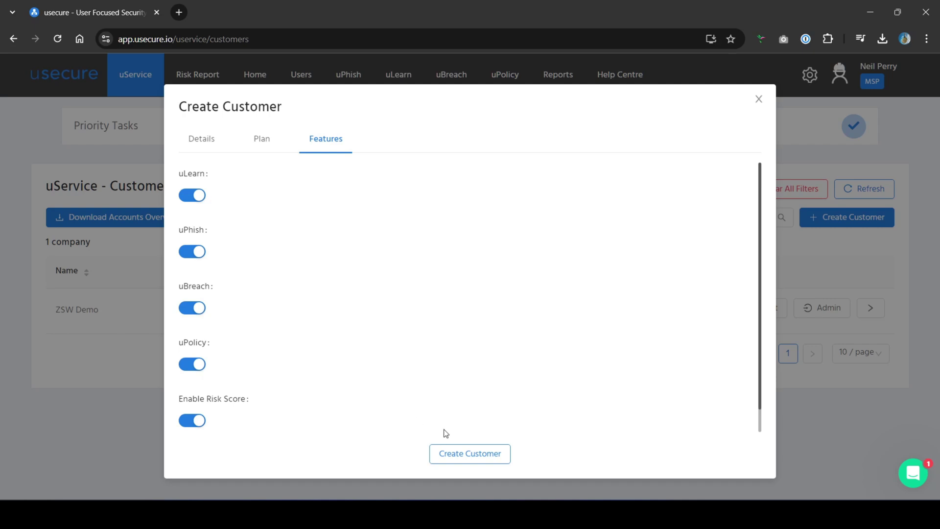
click(457, 455)
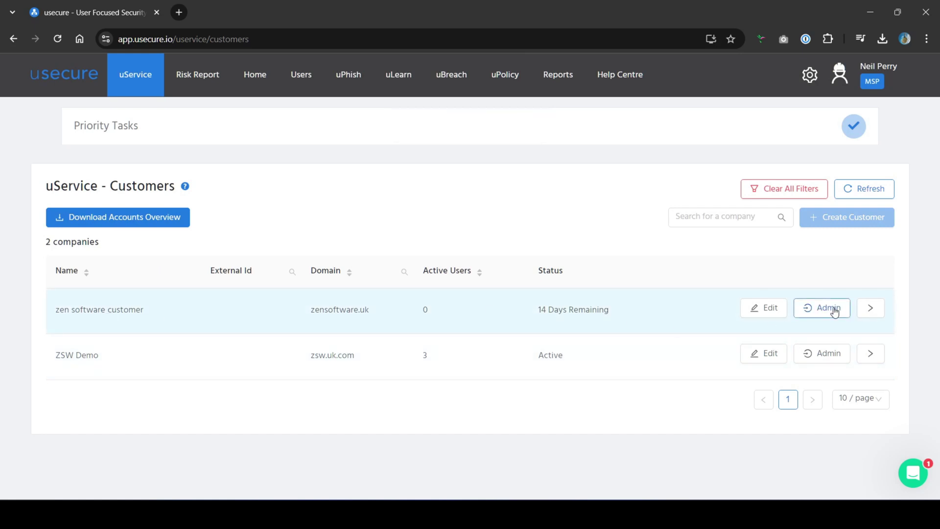
Enter the zen software customer's admin area and create a user group named Staff.
click(834, 311)
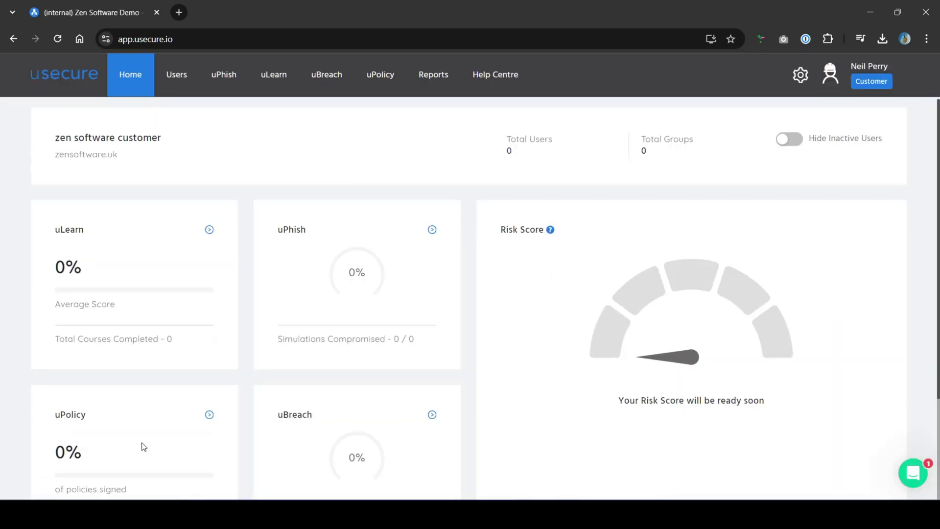
click(177, 75)
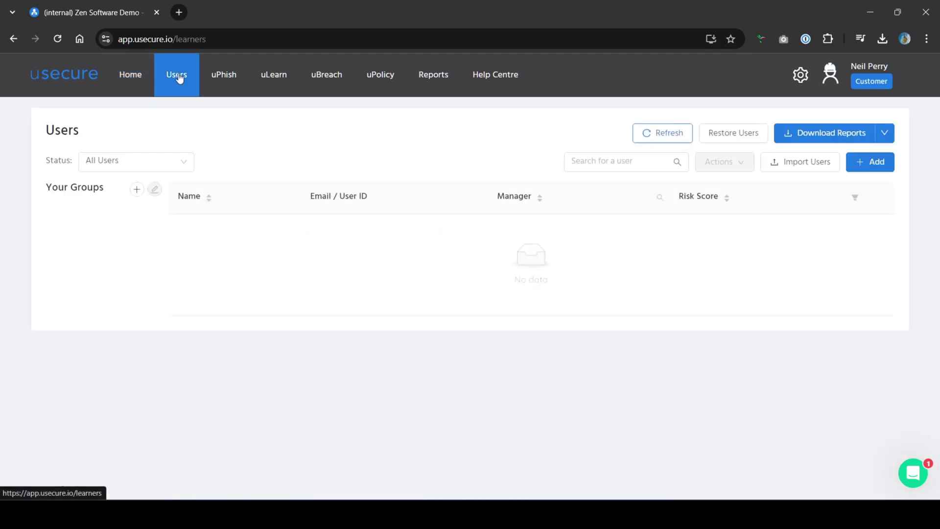
click(137, 191)
click(356, 163)
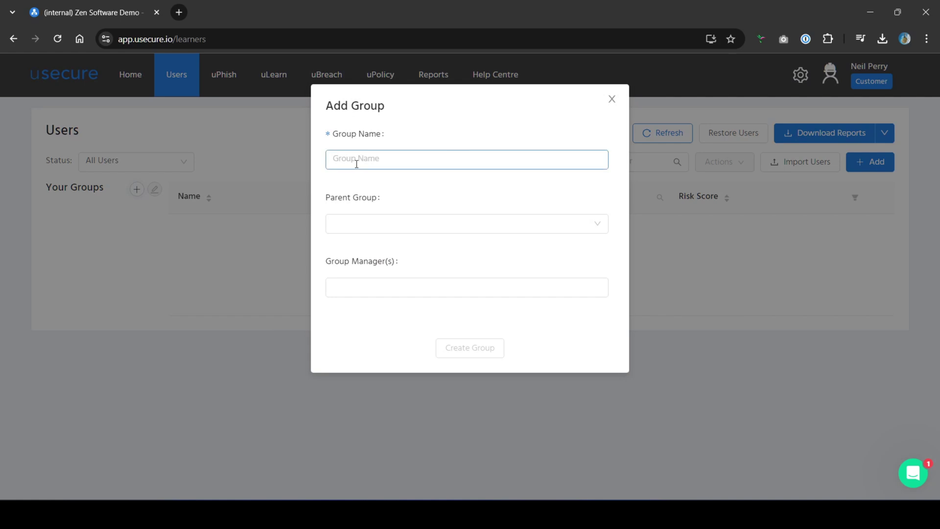
text(Staff)
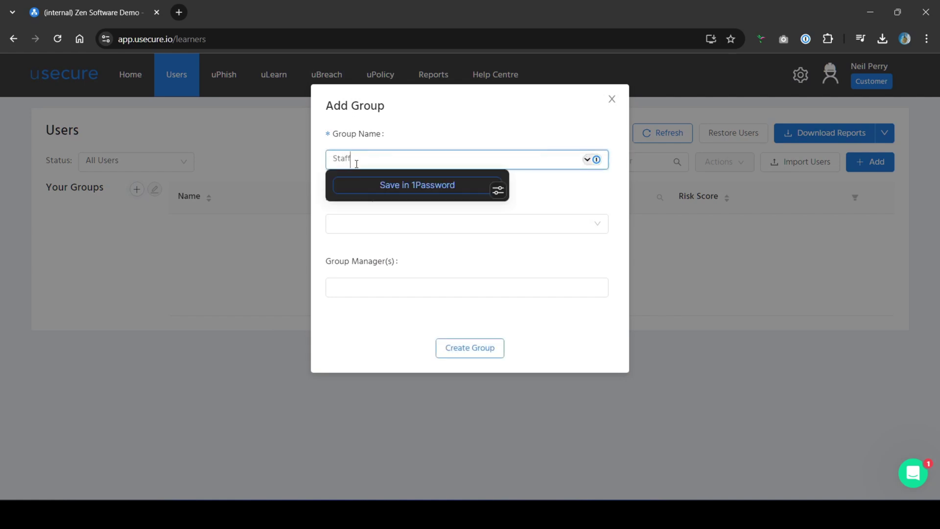
click(475, 348)
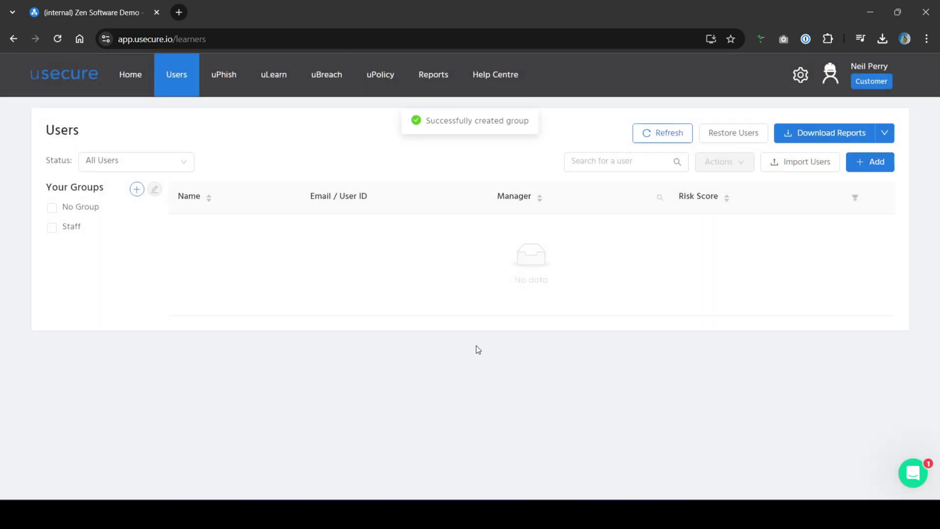
Begin a CSV user import and check the contents of zen-staff usecure import.csv in Excel before returning to the browser.
click(798, 168)
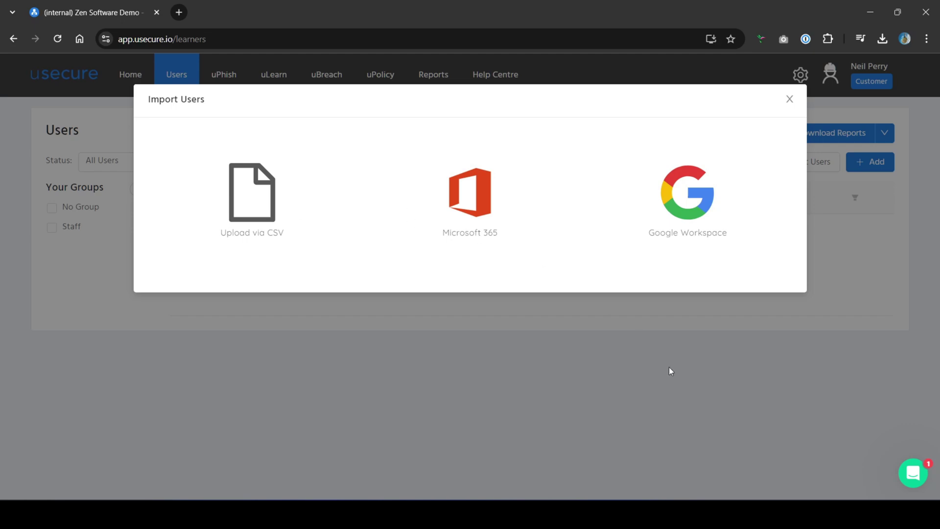
click(276, 211)
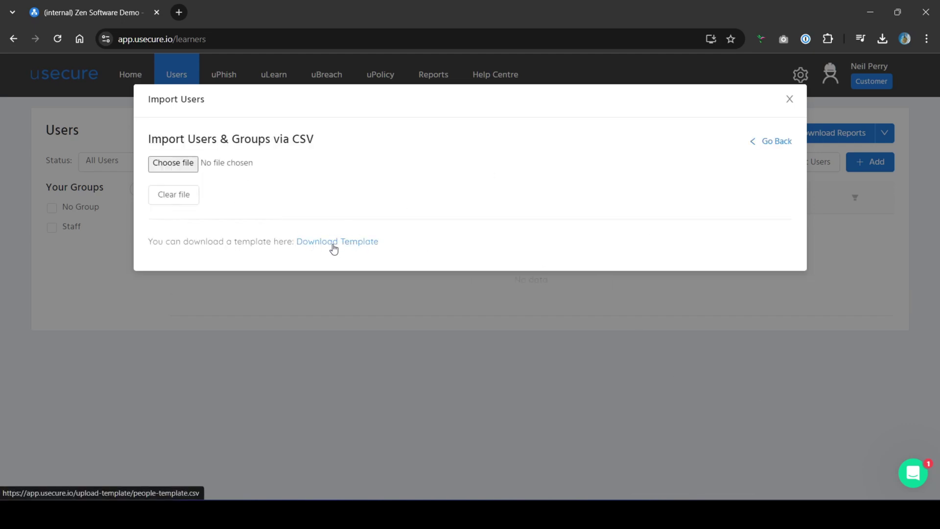
click(694, 456)
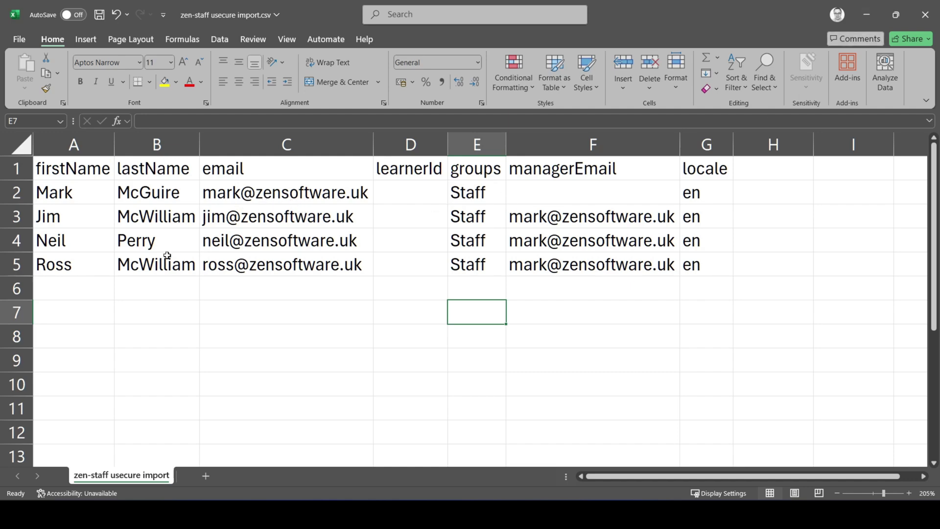
click(872, 13)
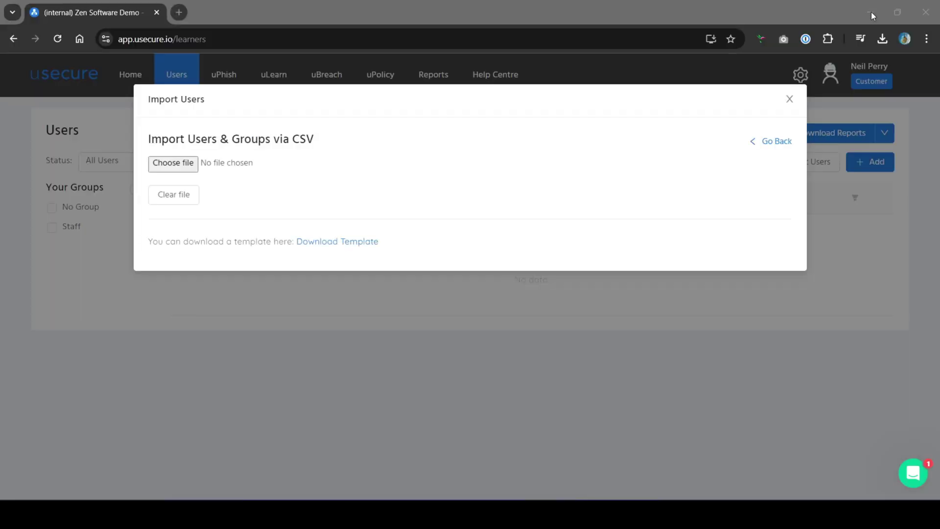
Import the users from the file zen-staff usecure import.csv in the Downloads import folder.
click(174, 164)
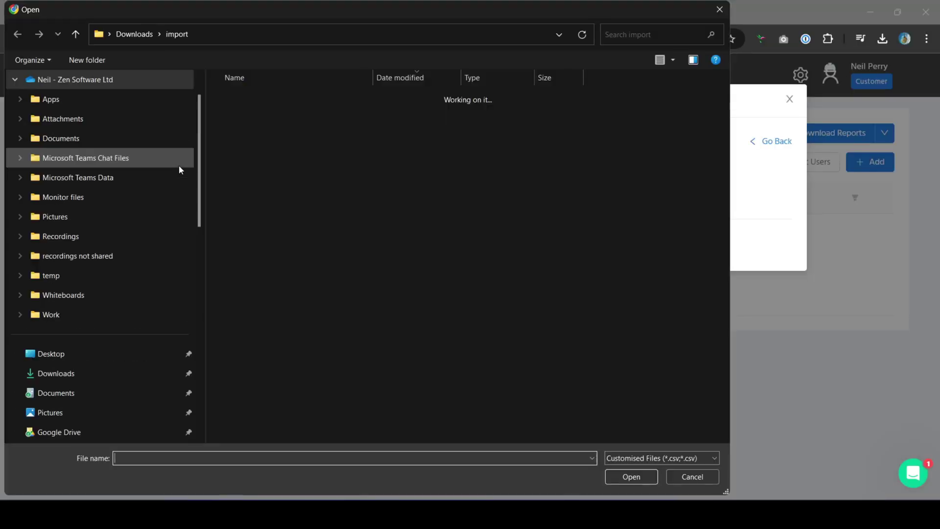
click(278, 113)
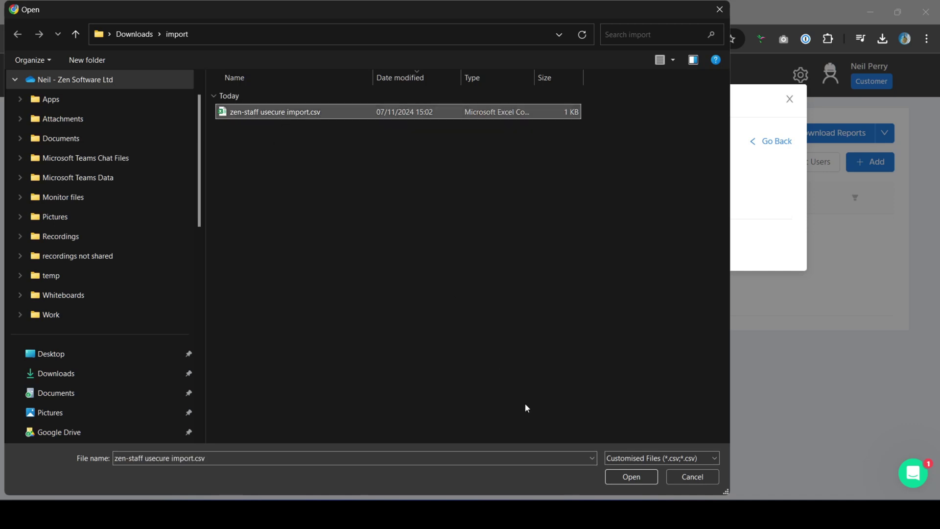
click(628, 476)
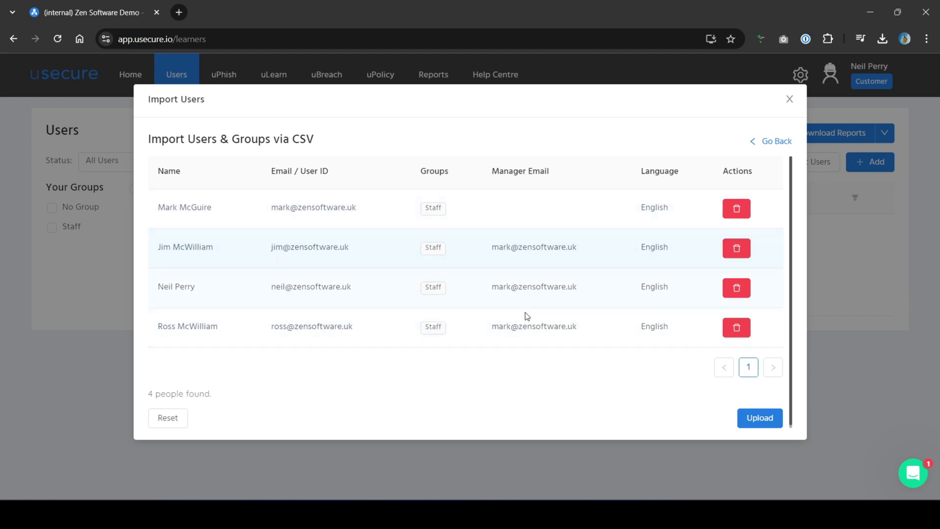
click(759, 422)
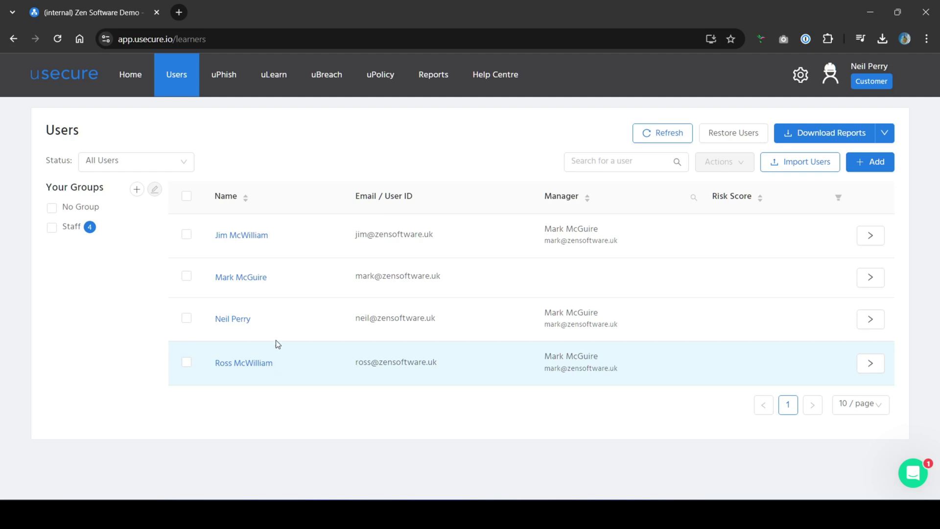
Enable Auto Phish in the customer's phishing simulation settings and check the weeks between simulations.
mouse_move(226, 78)
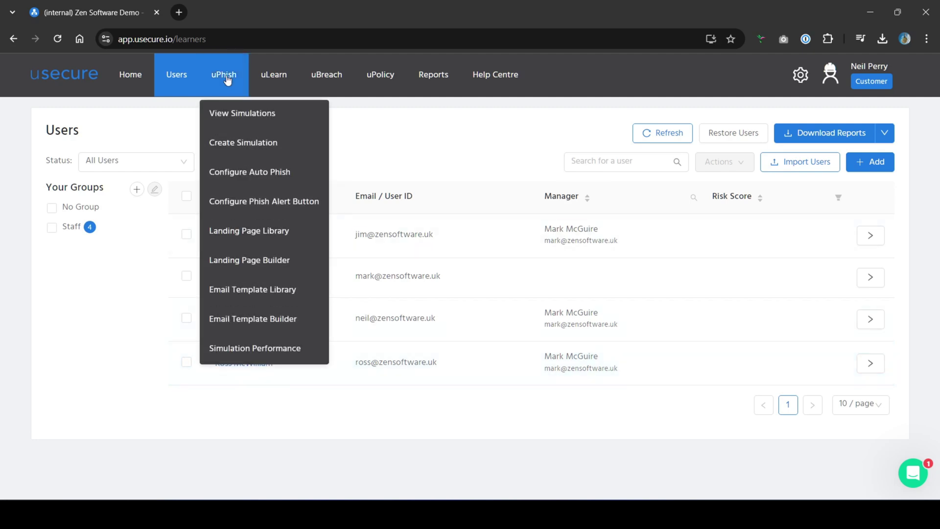
click(231, 174)
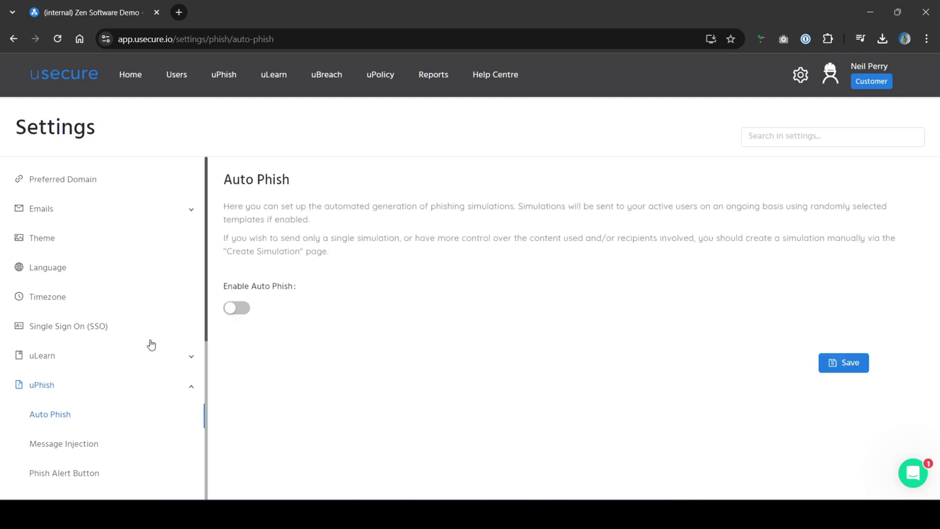
click(237, 310)
click(238, 370)
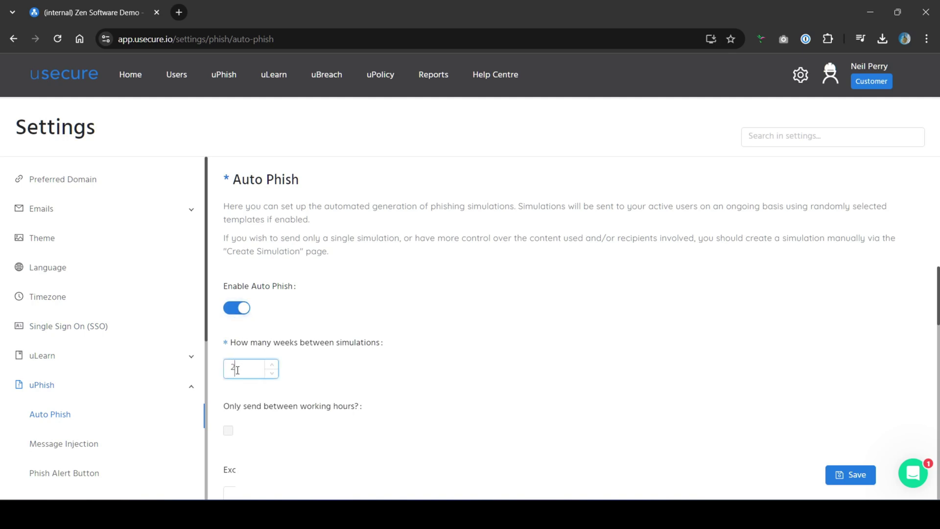
Set the Auto Phish inline training to the InfoSec subject's Phishing (Beginner) course and save the Auto Phish settings.
scroll(446, 364, down, 2)
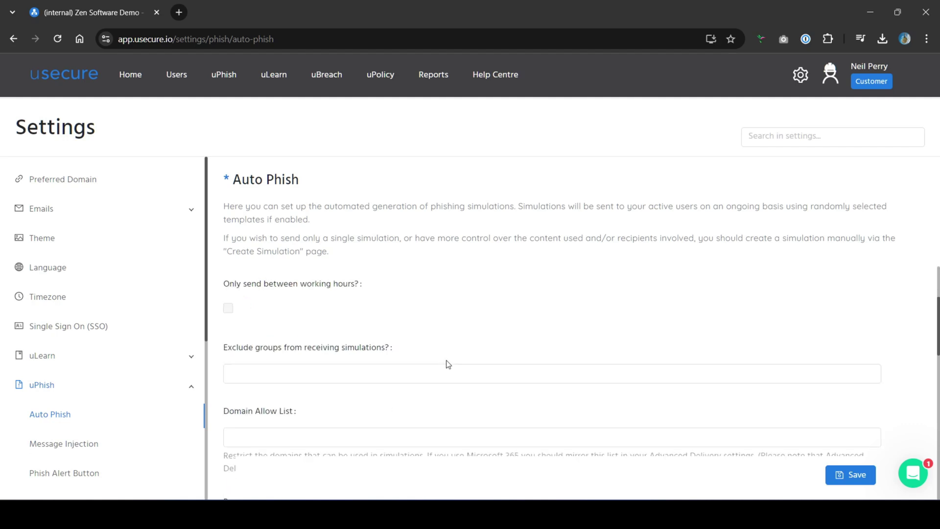
click(366, 372)
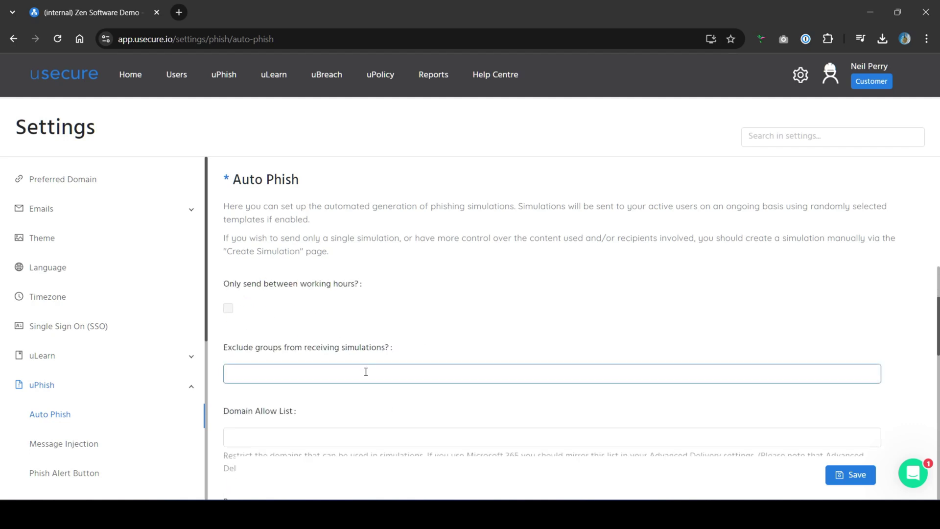
click(495, 369)
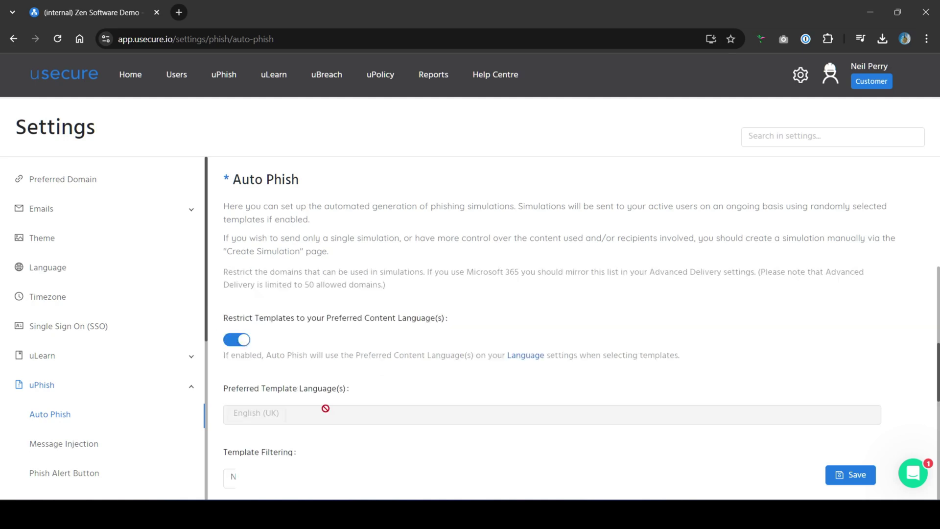
scroll(326, 409, down, 3)
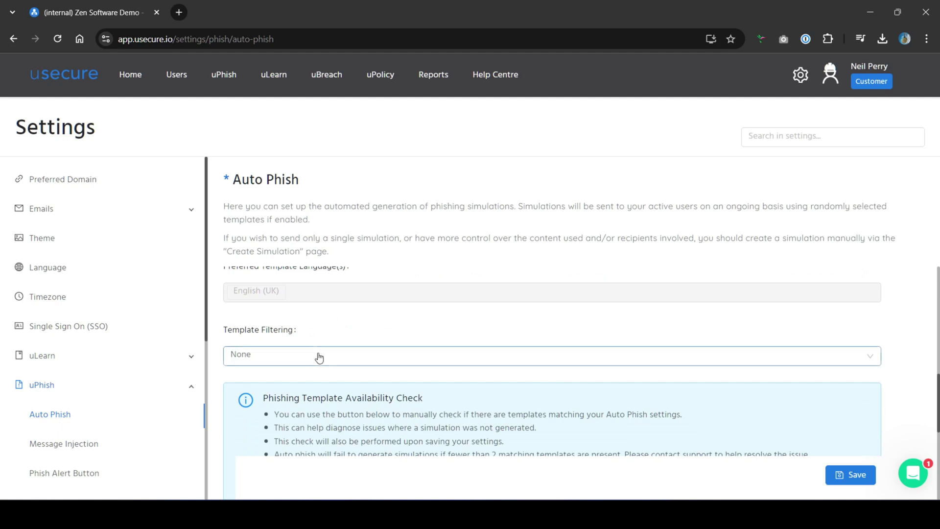
scroll(319, 358, down, 4)
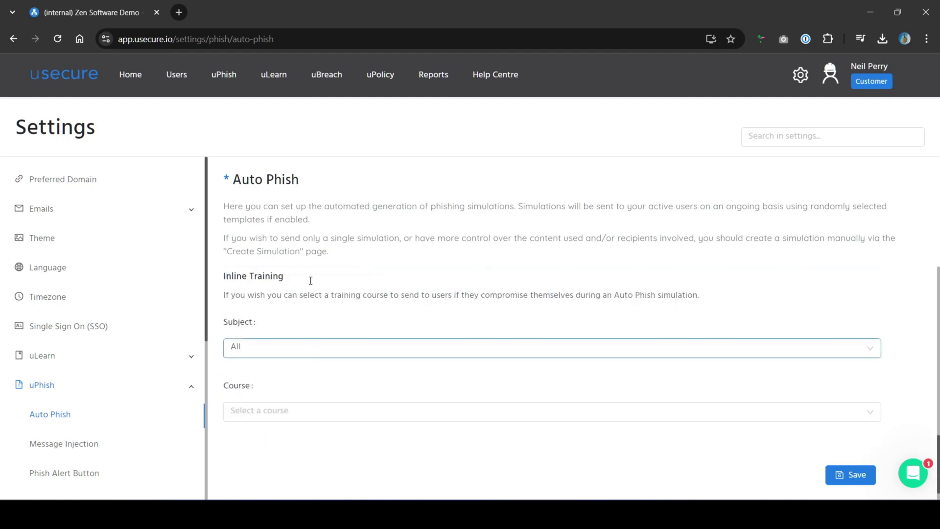
click(282, 351)
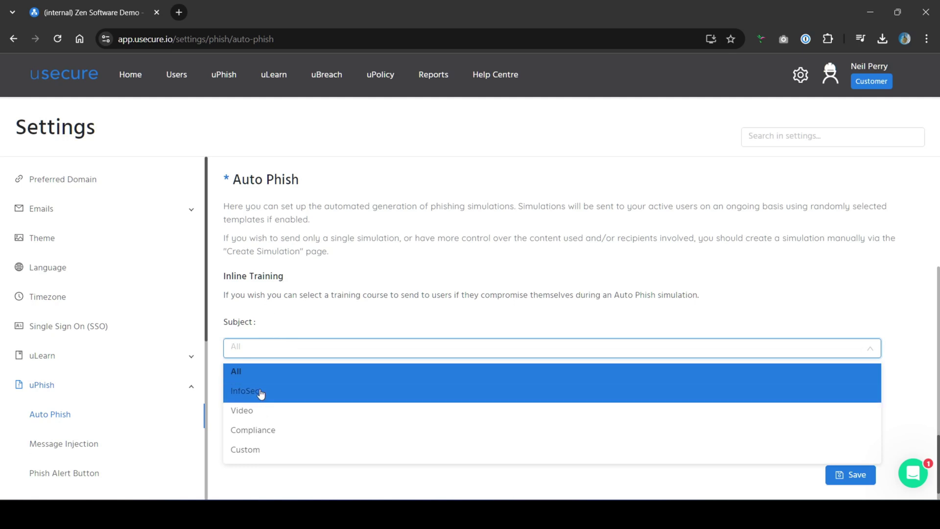
click(261, 392)
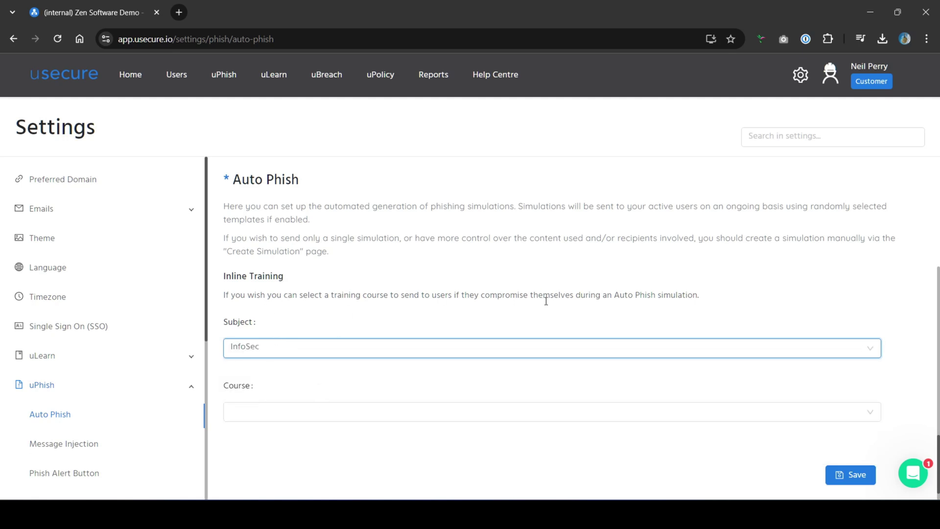
click(269, 412)
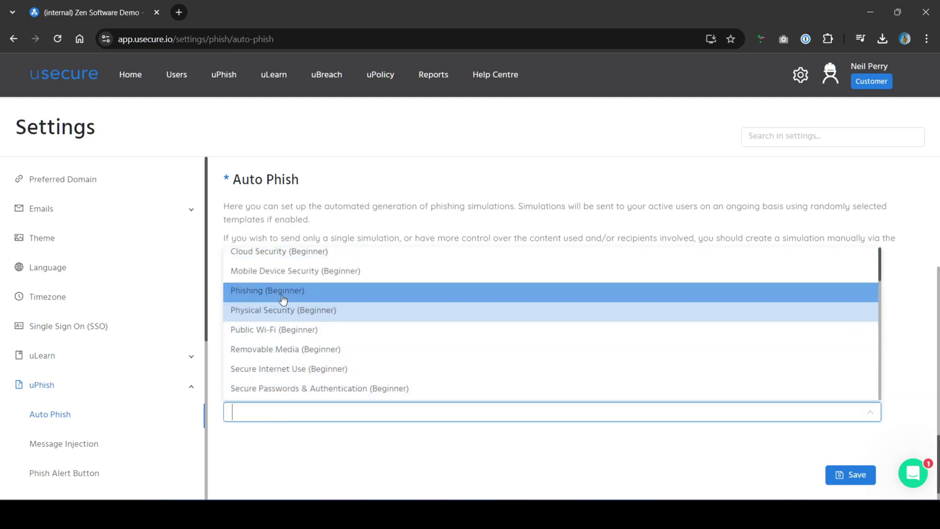
click(285, 293)
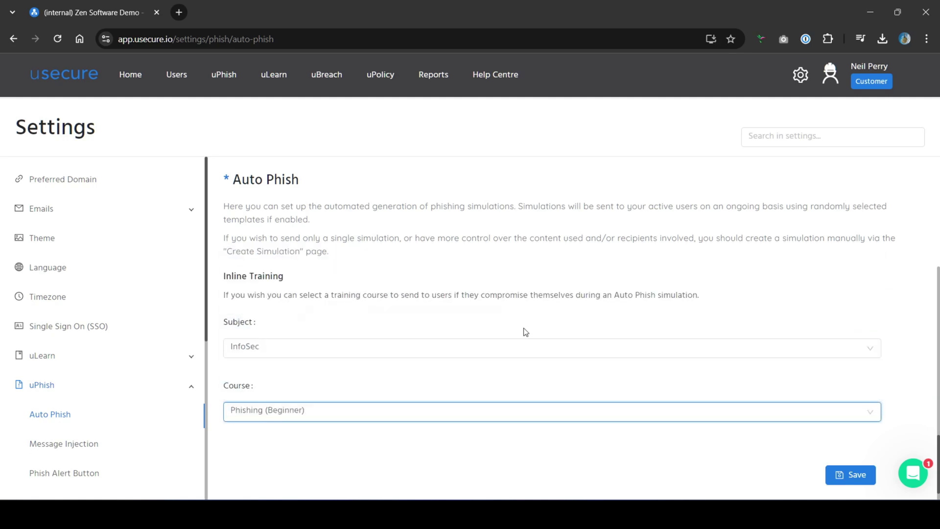
click(849, 476)
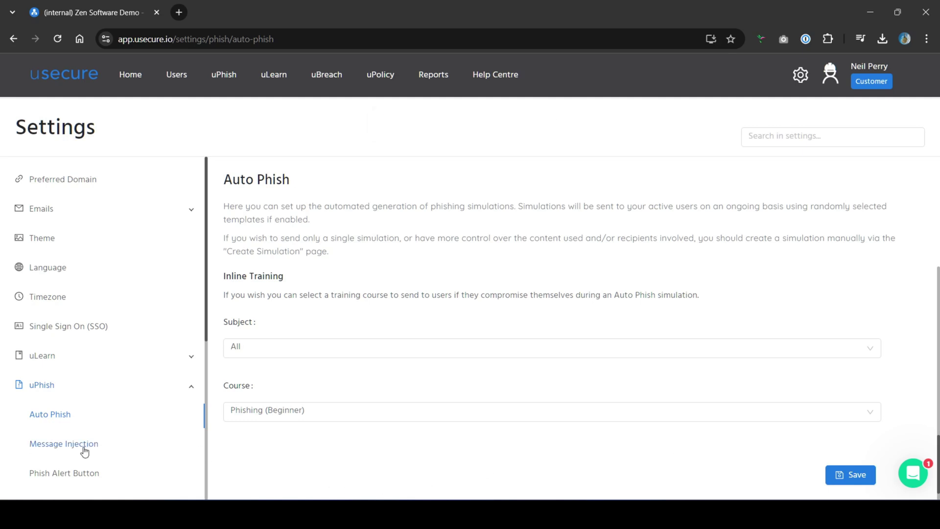
Authorise the Microsoft 365 Message Injection integration with the signed-in Microsoft account and accept the requested permissions.
click(58, 446)
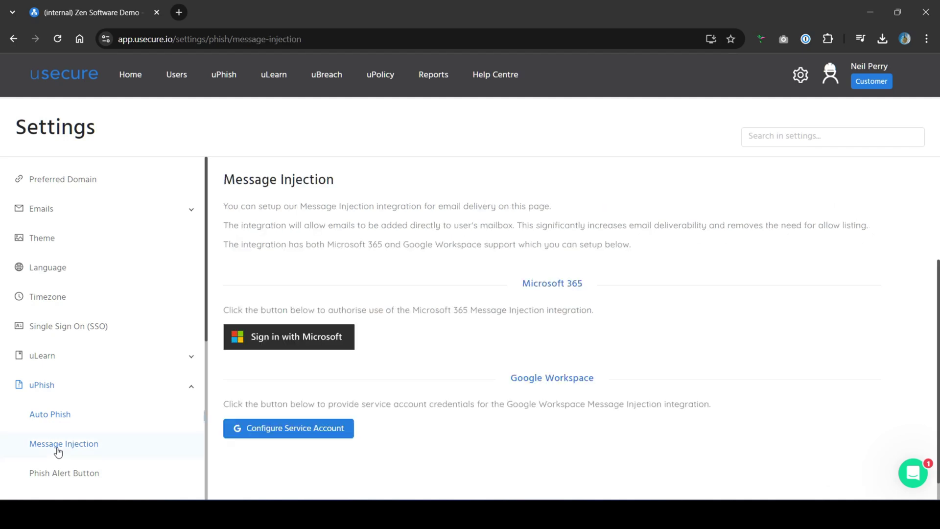
click(276, 338)
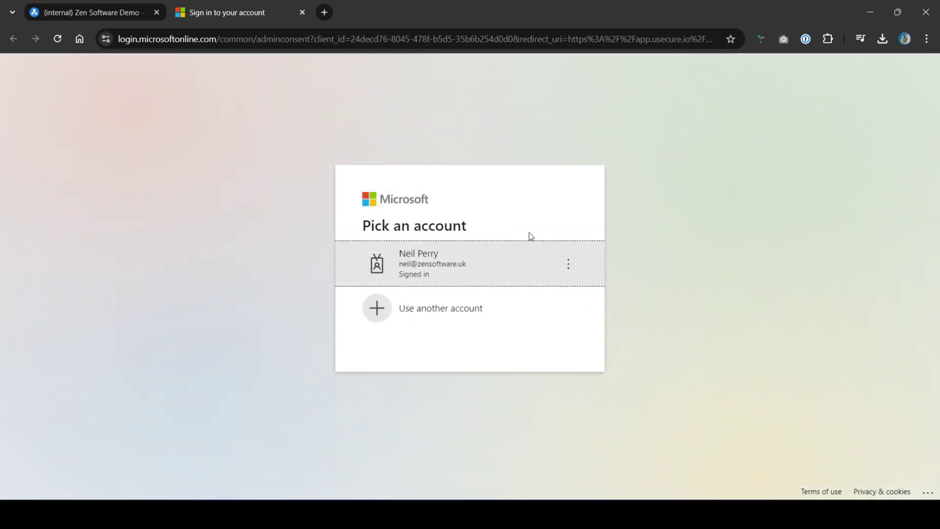
click(489, 265)
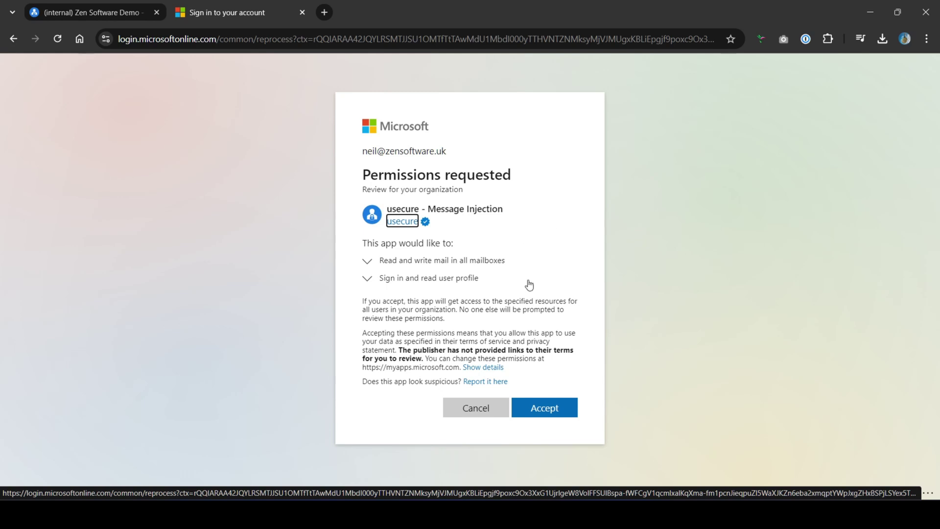
click(554, 415)
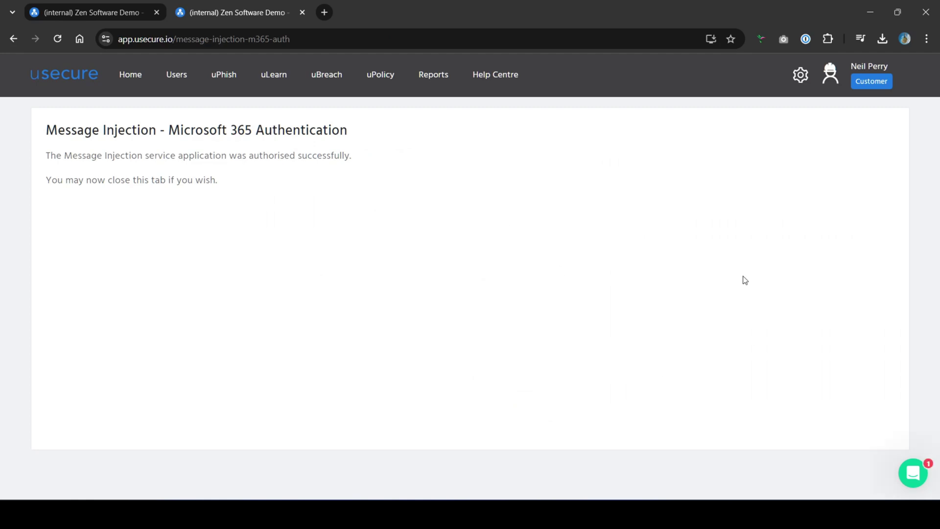
Enable automatic course subscription in the uLearn Auto Enrol settings, review the schedule and re-enrolment options, and save.
click(184, 77)
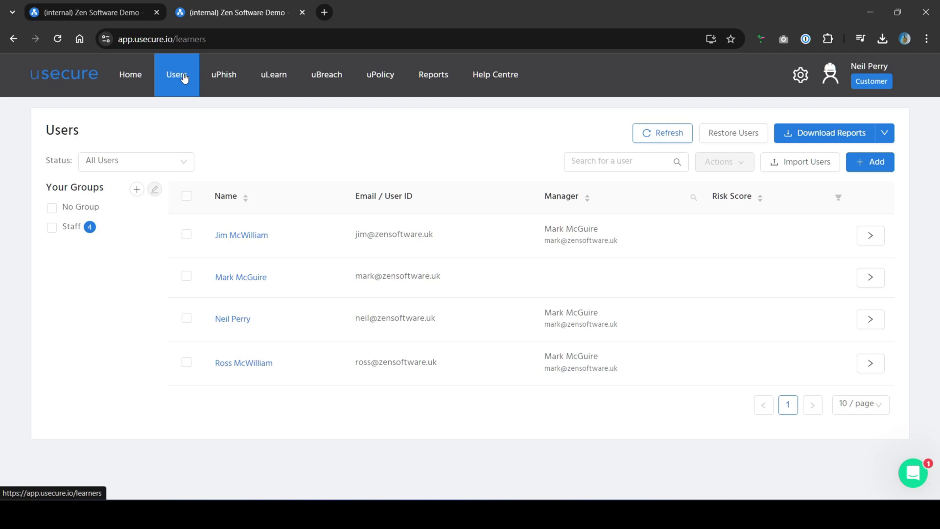
mouse_move(214, 80)
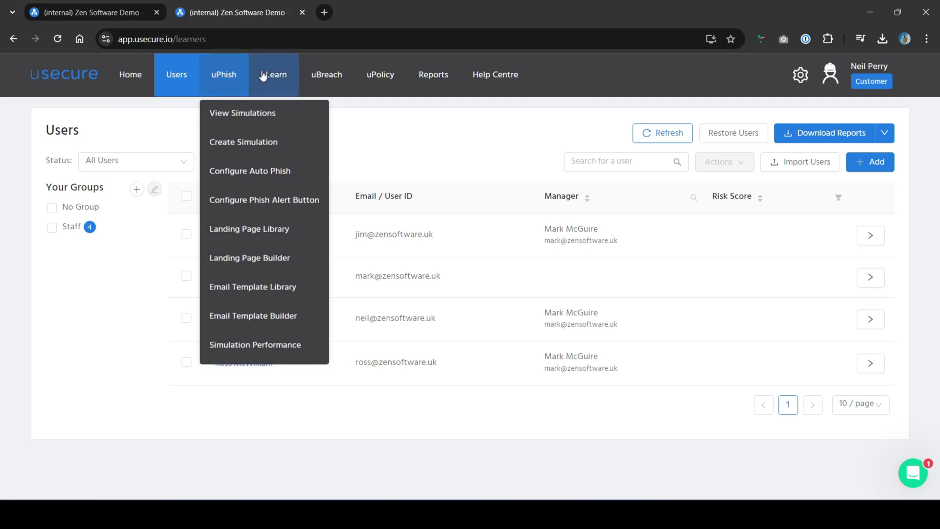
mouse_move(264, 77)
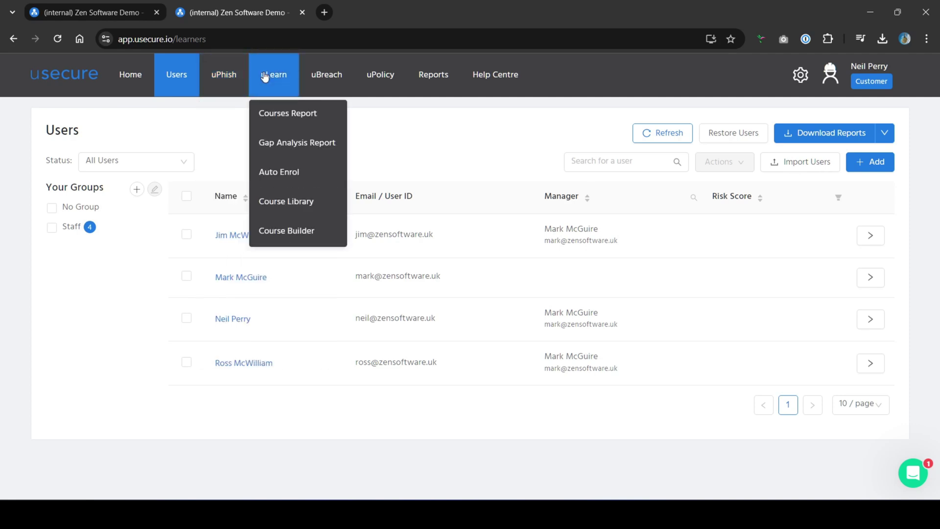
click(277, 175)
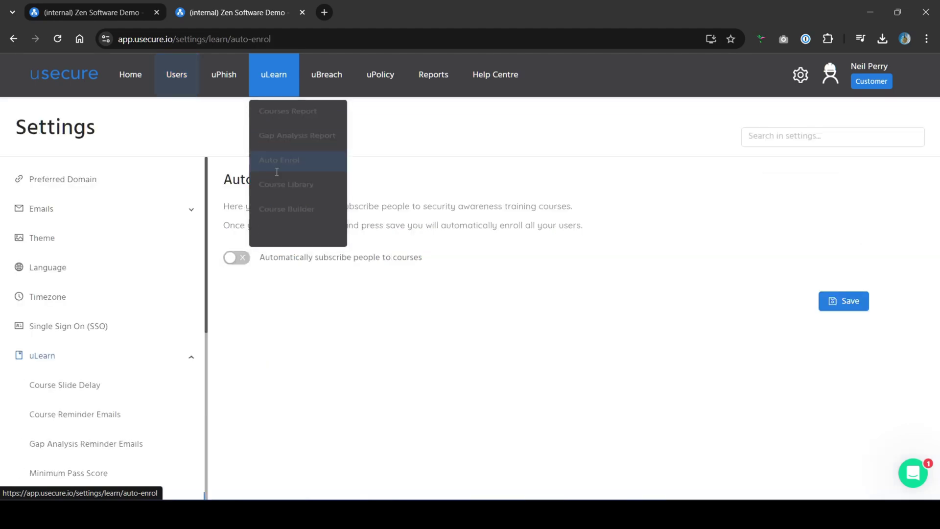
click(238, 262)
scroll(429, 282, down, 3)
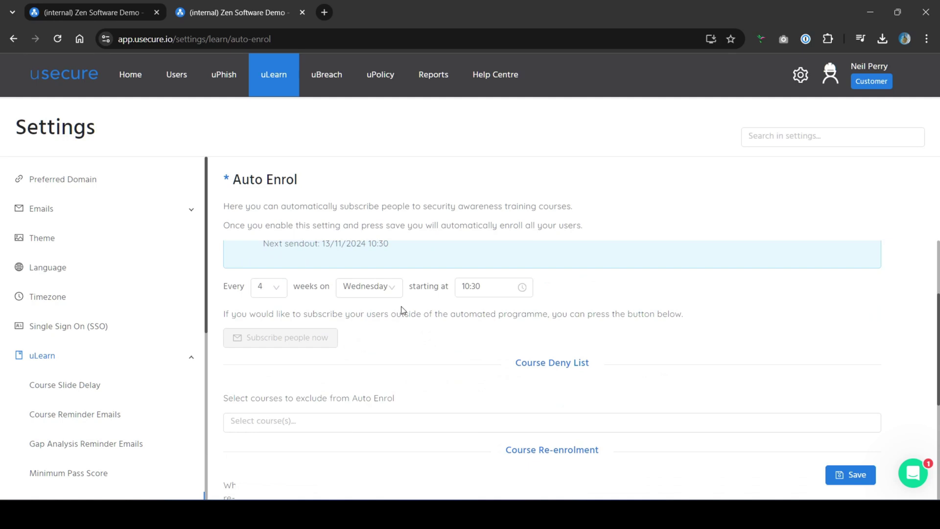
scroll(401, 306, down, 3)
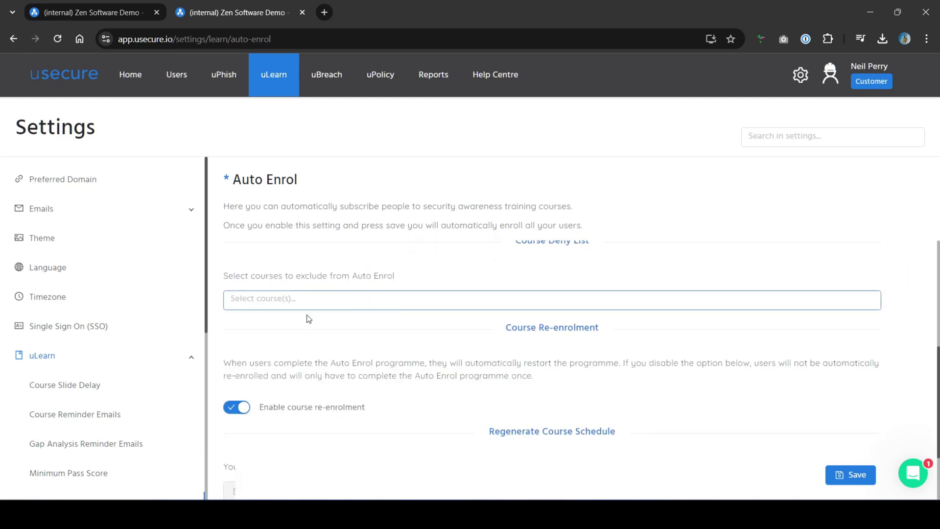
scroll(381, 290, down, 1)
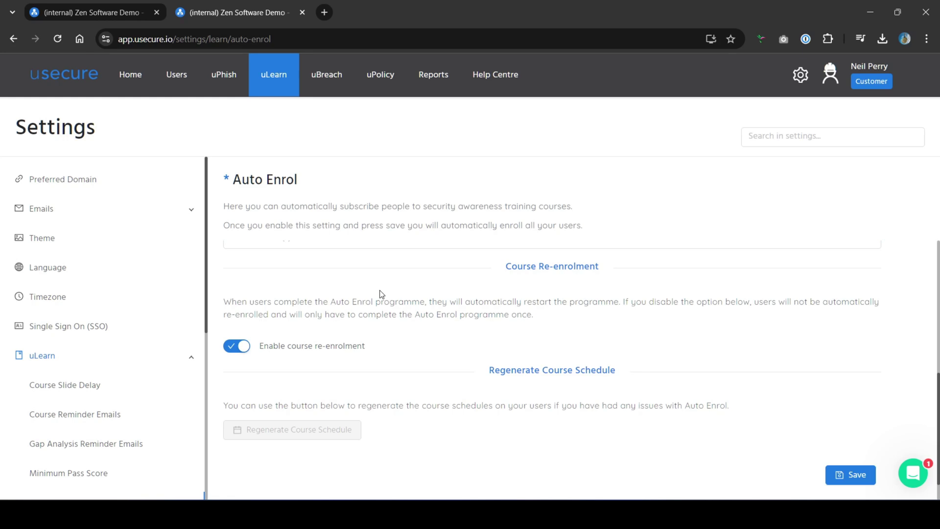
scroll(381, 294, down, 1)
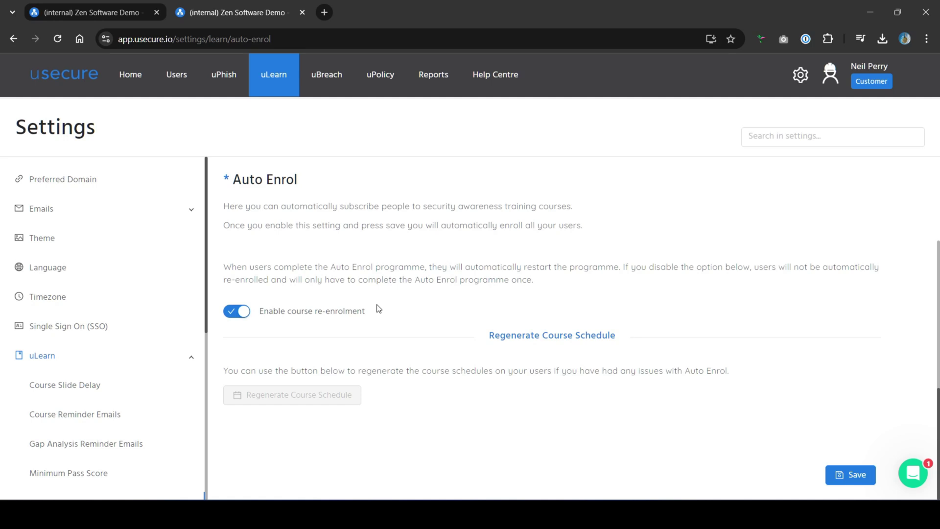
click(841, 477)
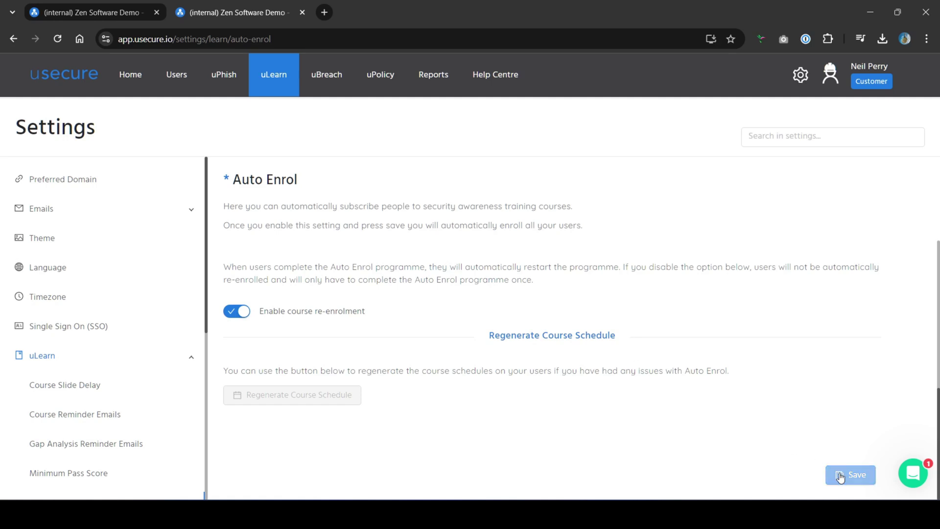